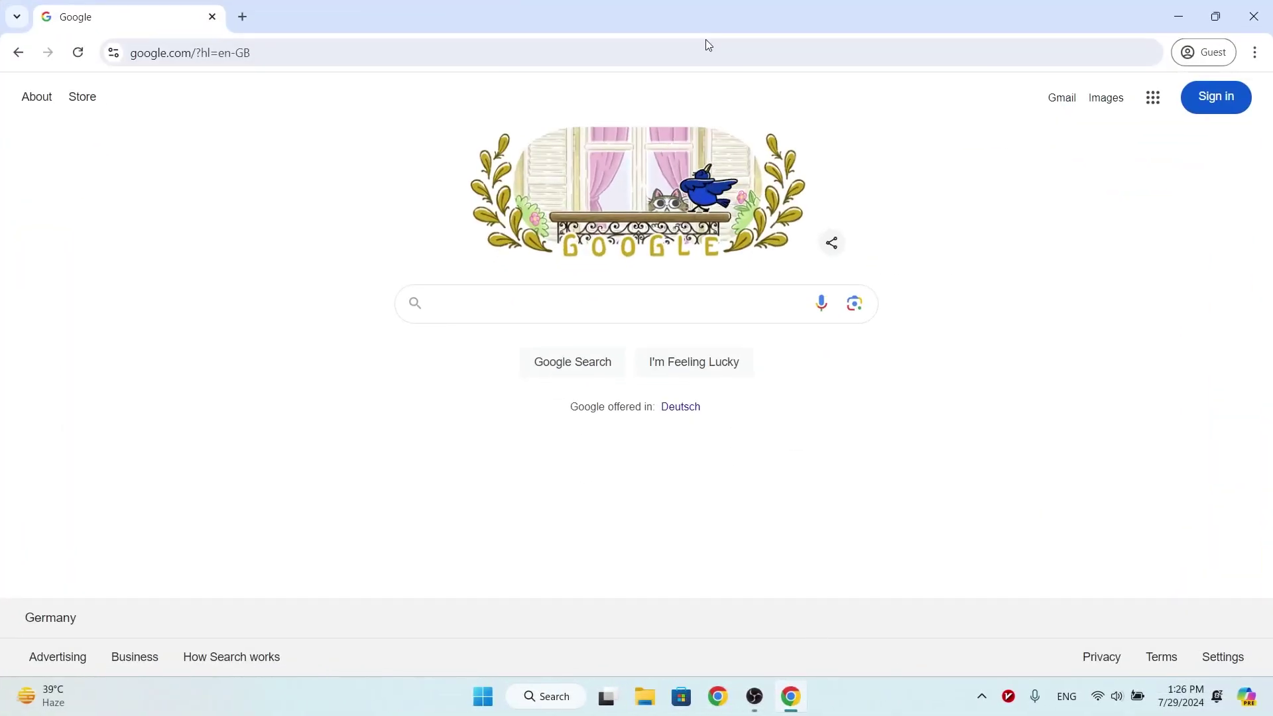
Go to gmail.com and bring up the Create an account choices.
left_click(708, 45)
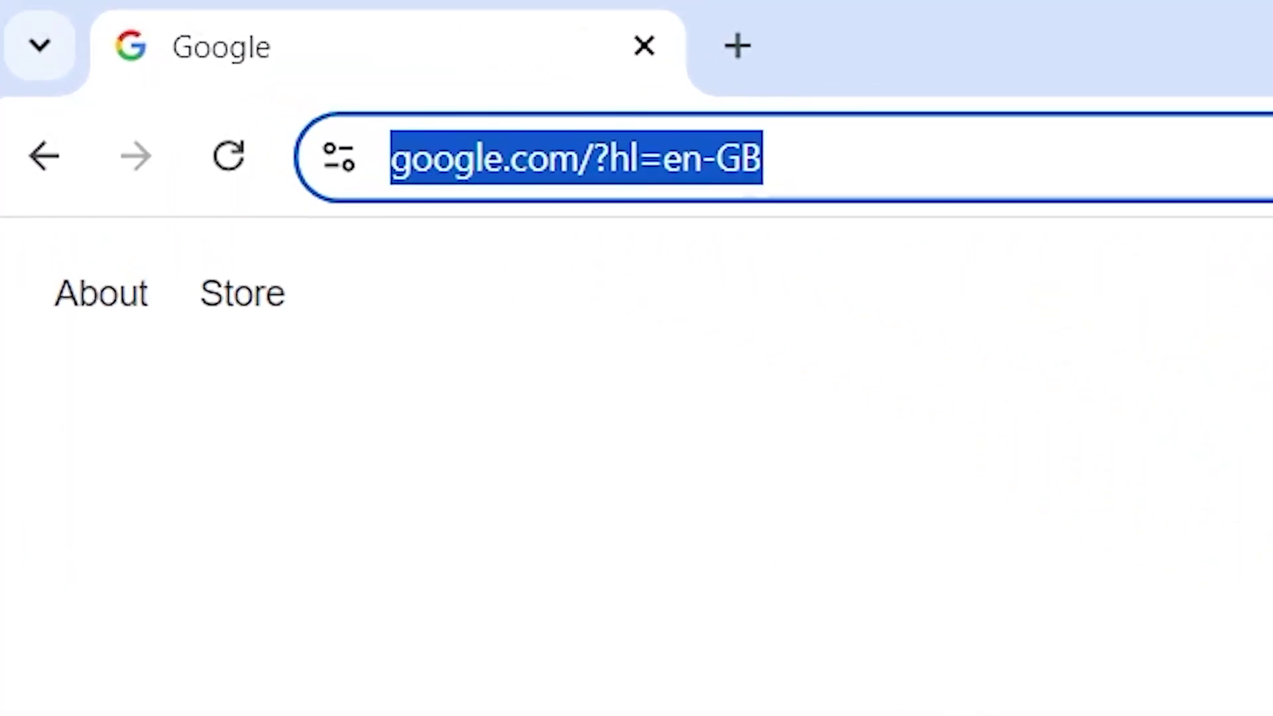
type("gmail.com")
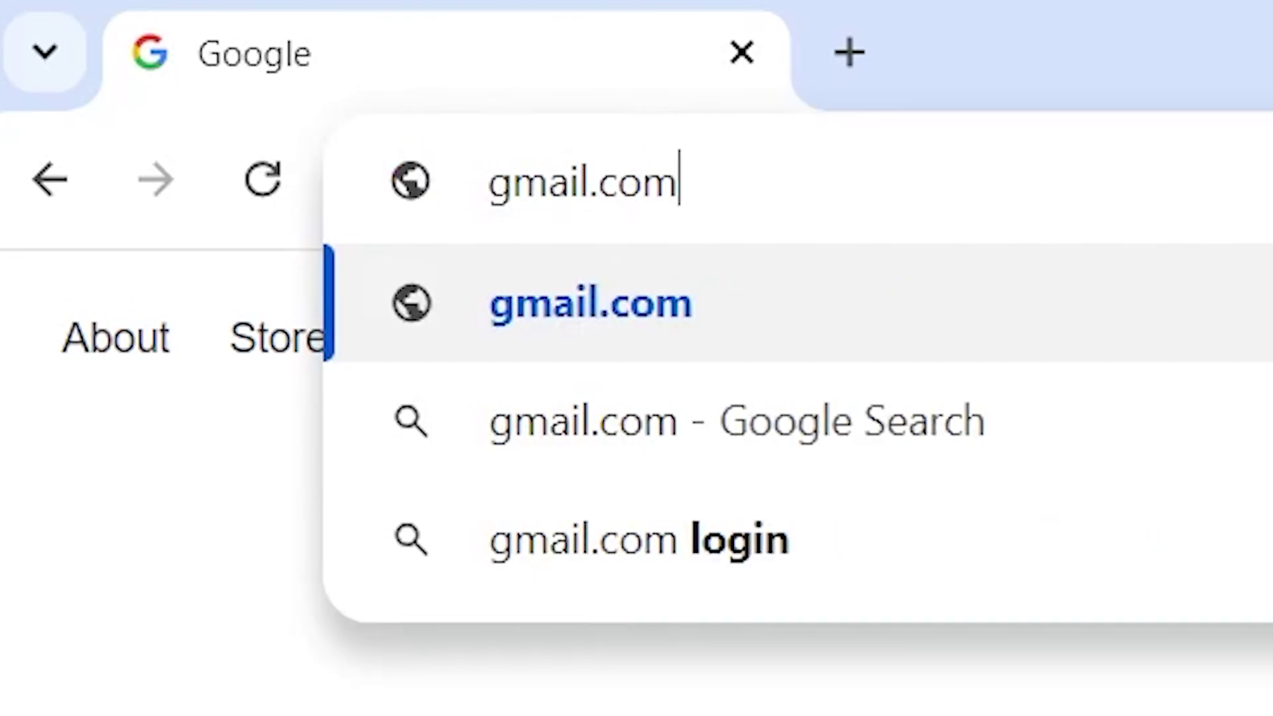
key("Return")
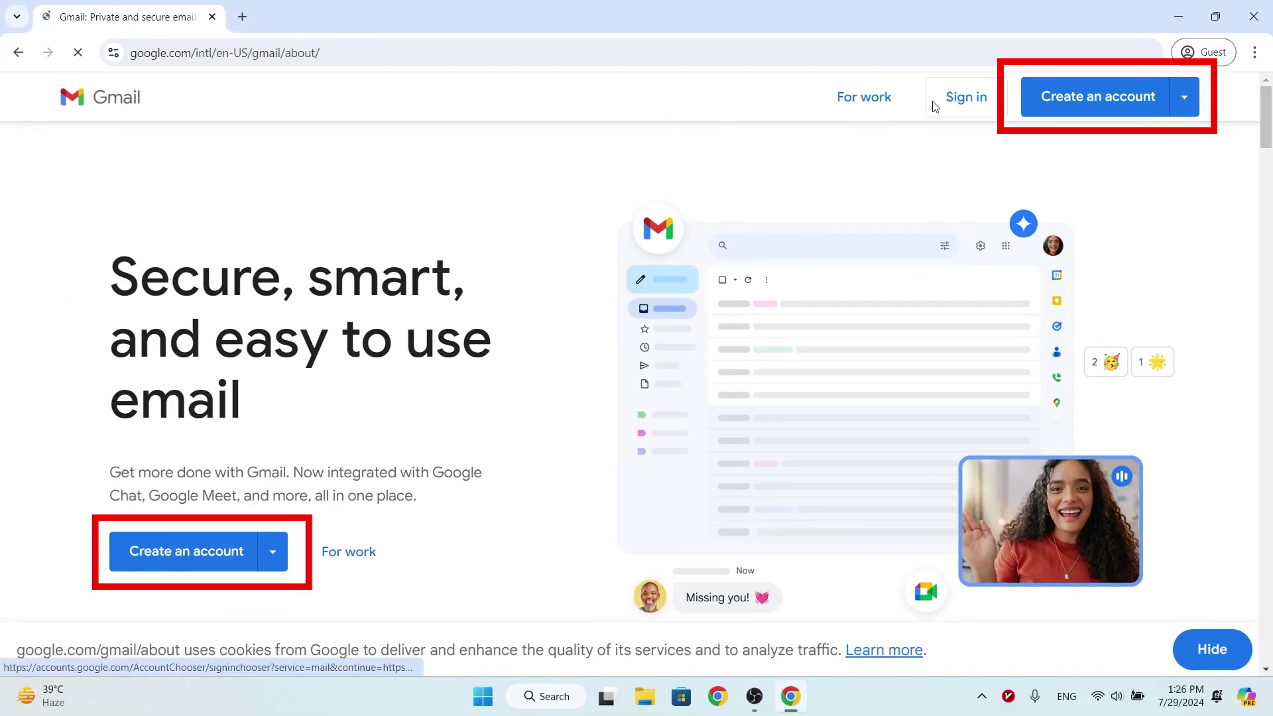
left_click(1083, 99)
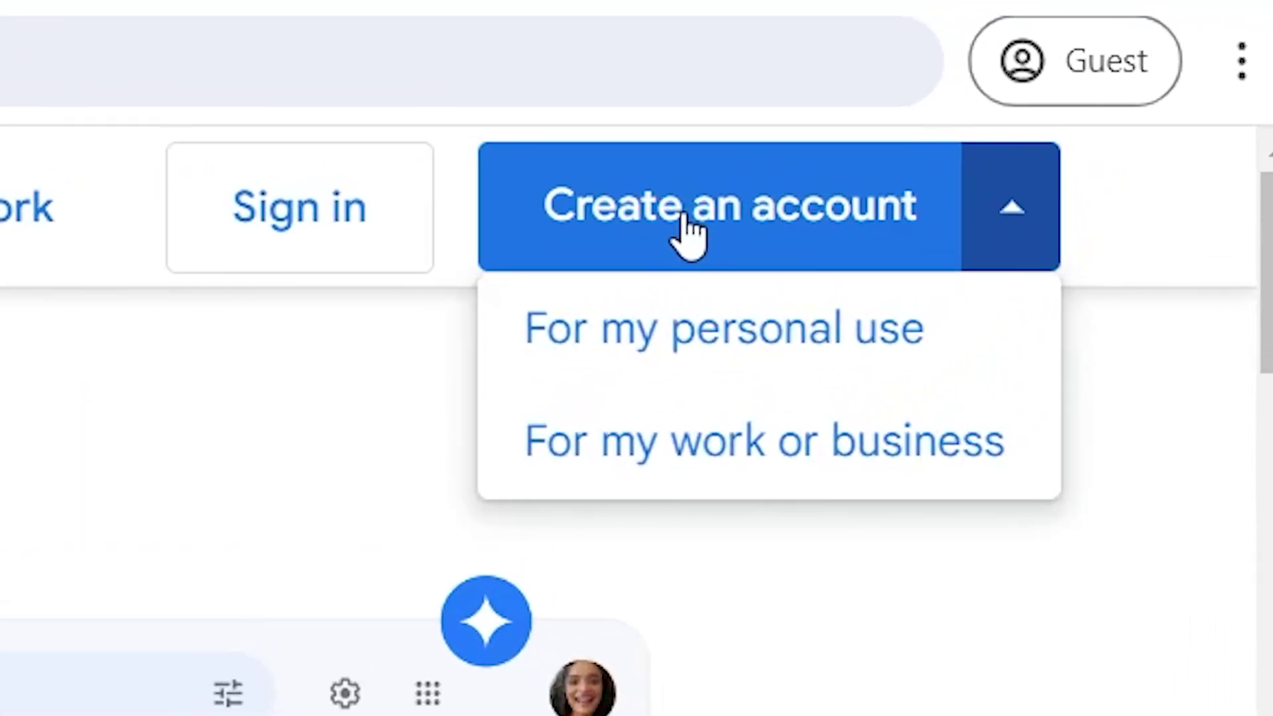
Start a personal-use account, enter the first name, and continue to birthday and gender.
left_click(763, 350)
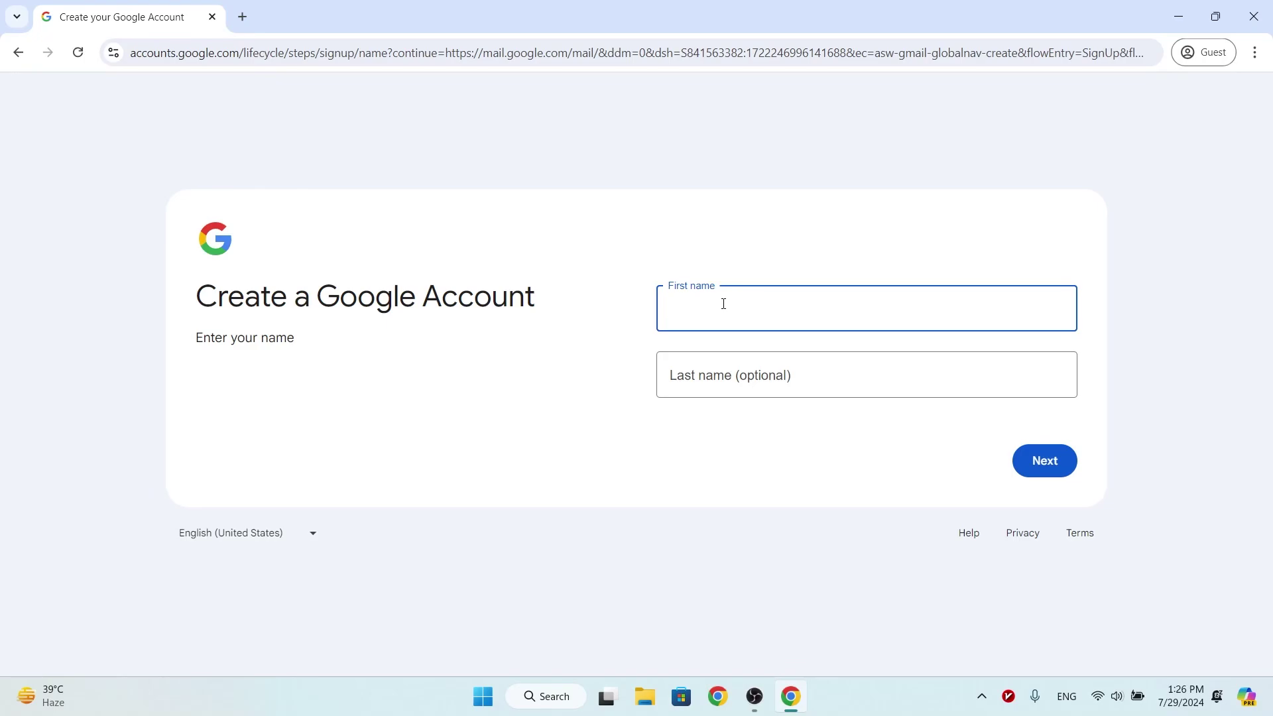
type("reza")
left_click(793, 386)
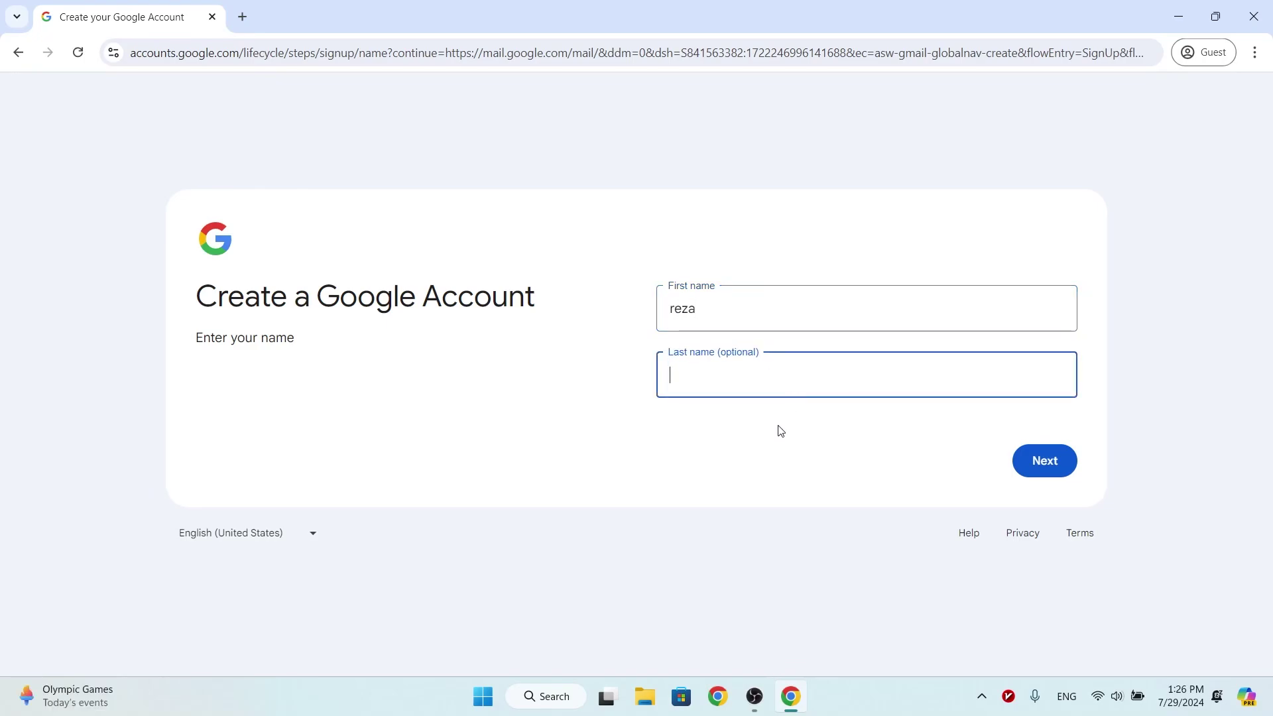
left_click(775, 429)
left_click(1063, 457)
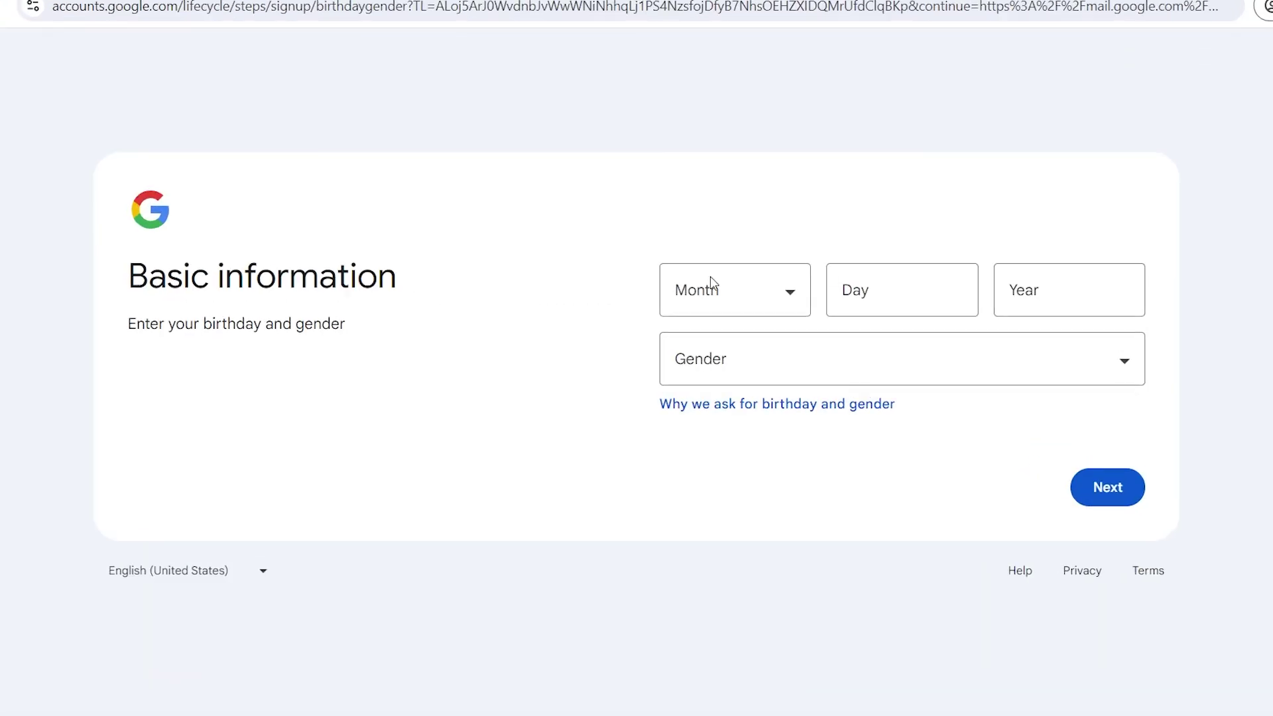
left_click(719, 303)
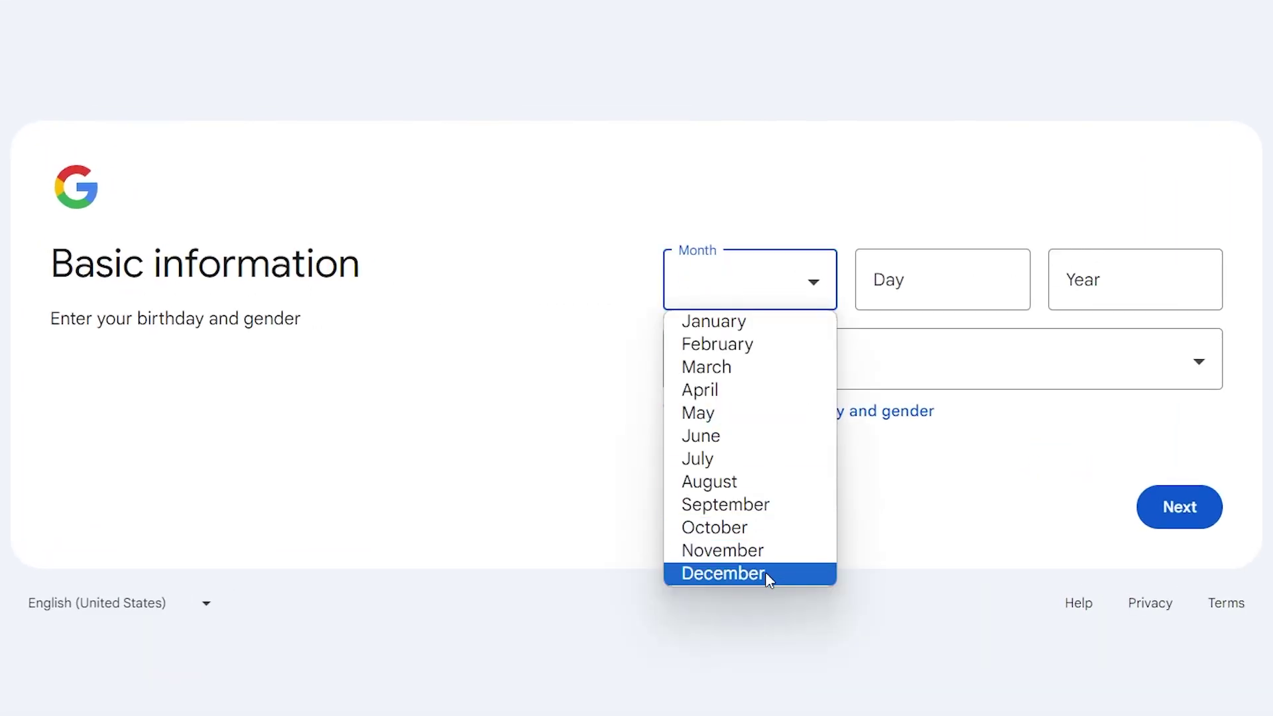
left_click(767, 577)
left_click(932, 281)
type("08")
key("Tab")
type("2001")
left_click(590, 376)
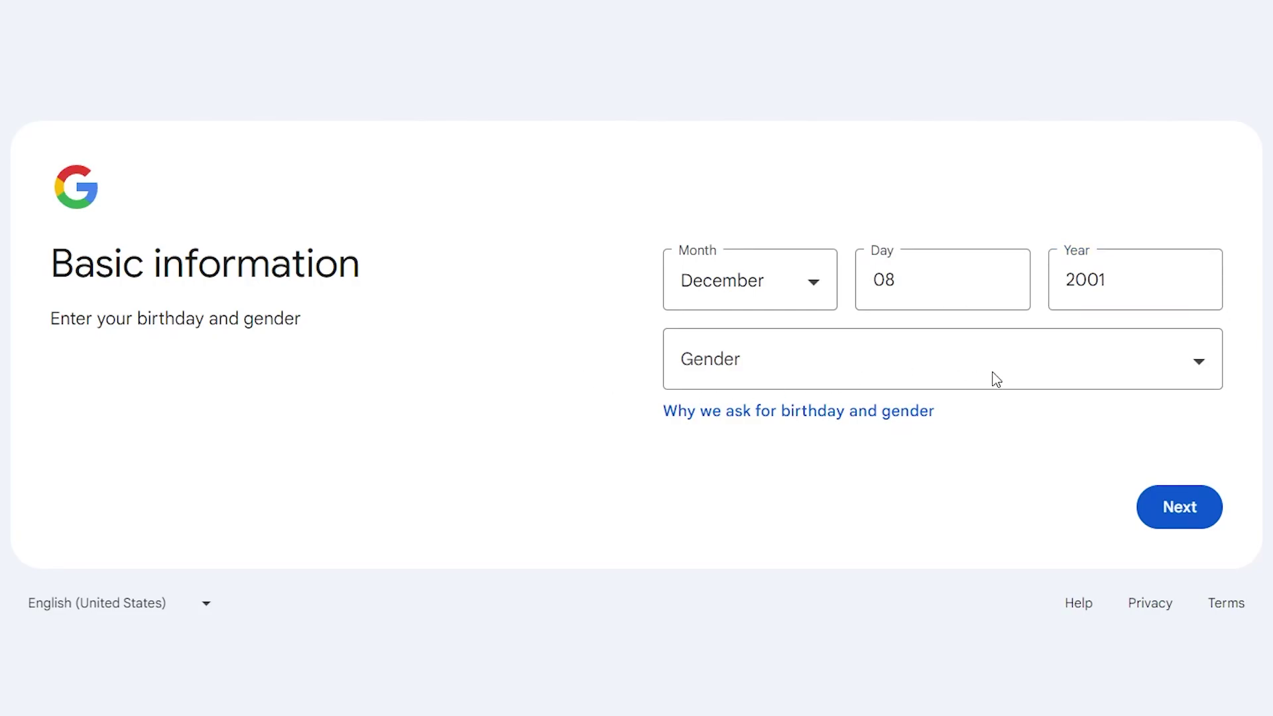
left_click(1137, 365)
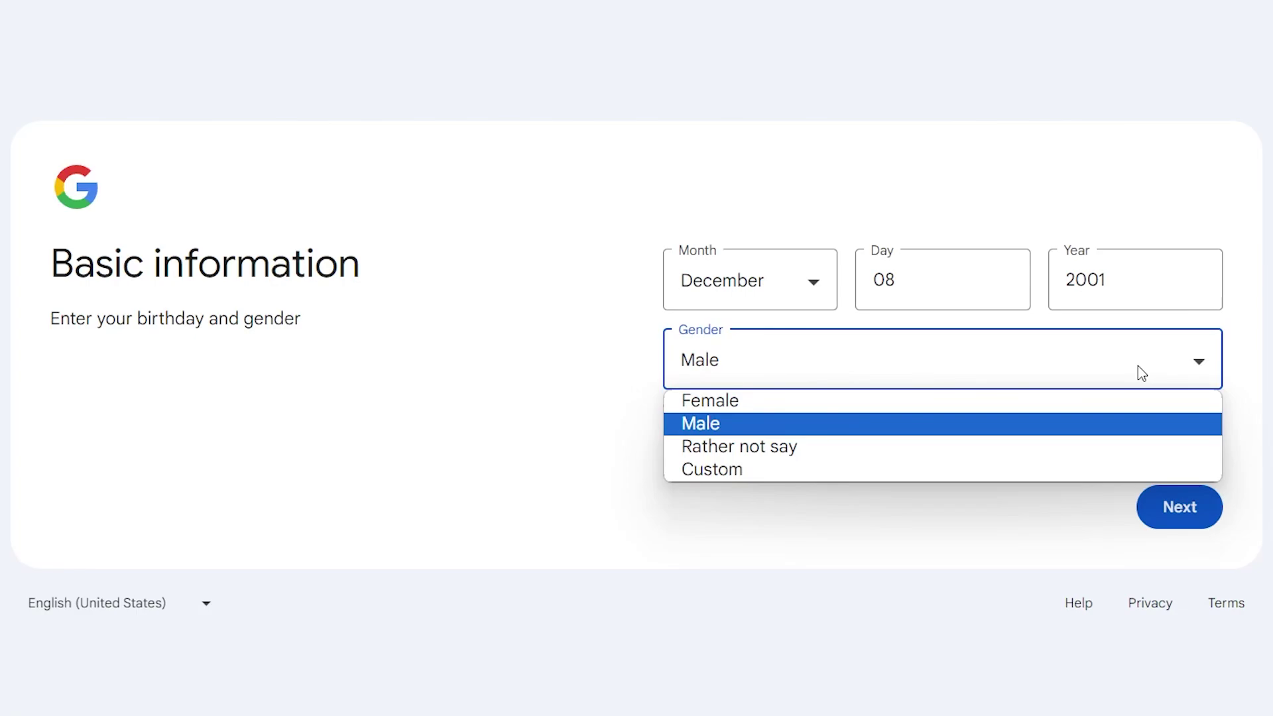
left_click(734, 448)
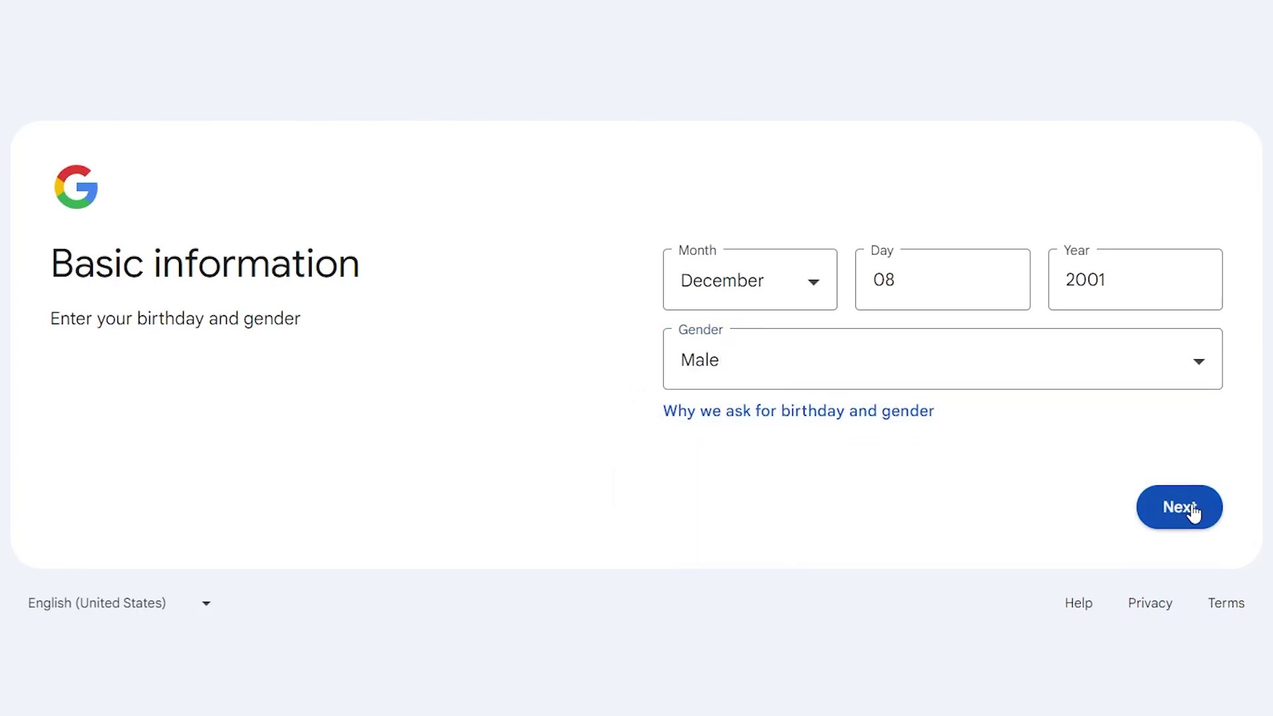
left_click(1192, 509)
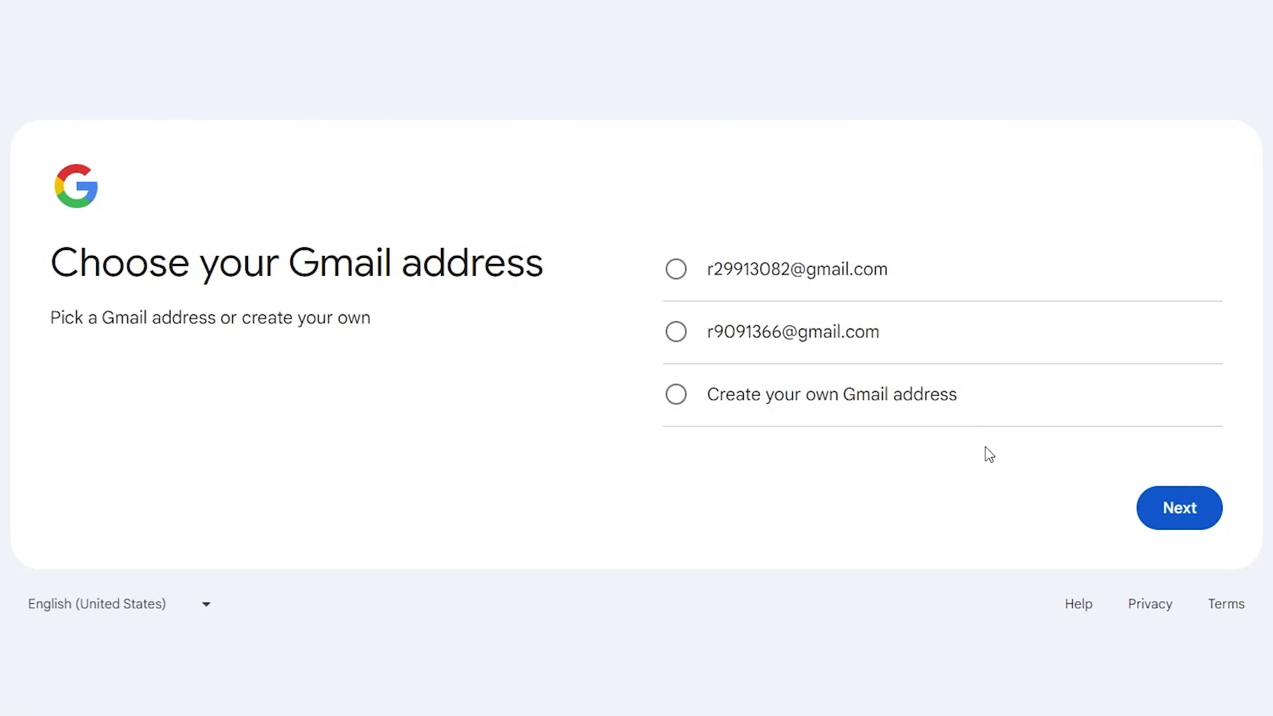
Create a custom Gmail username, revising the rejected one until it is accepted.
left_click(677, 396)
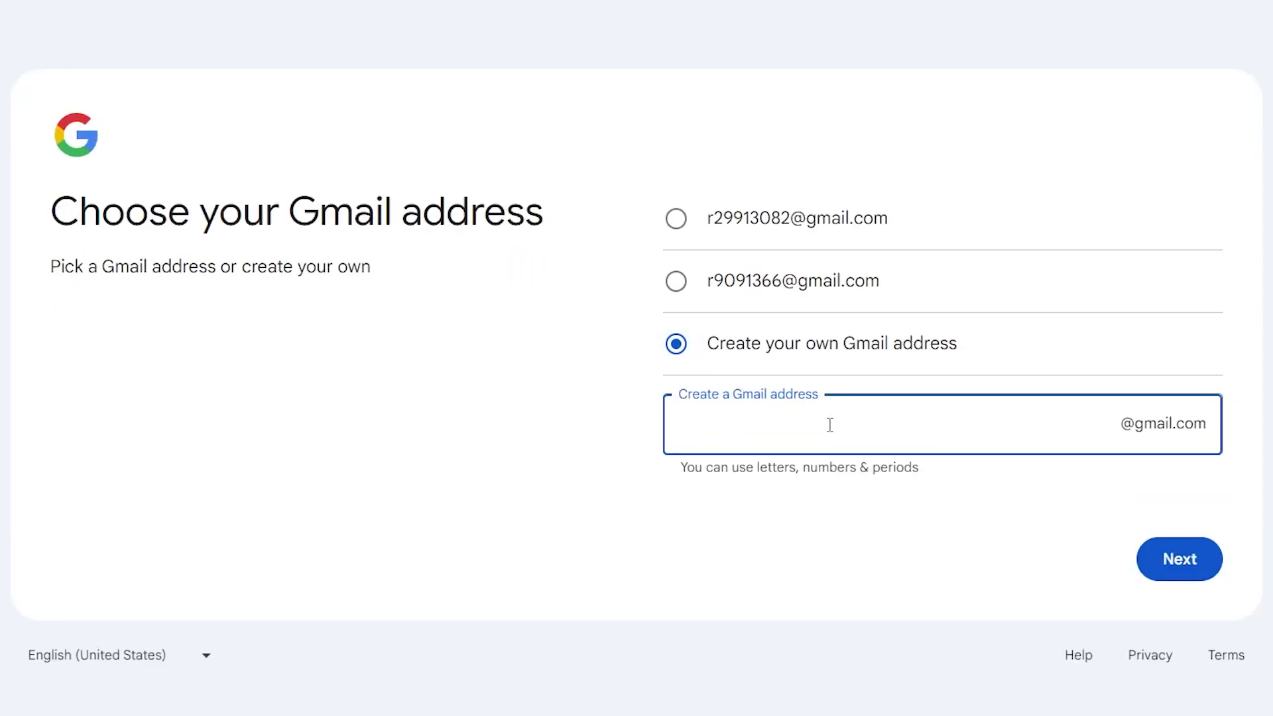
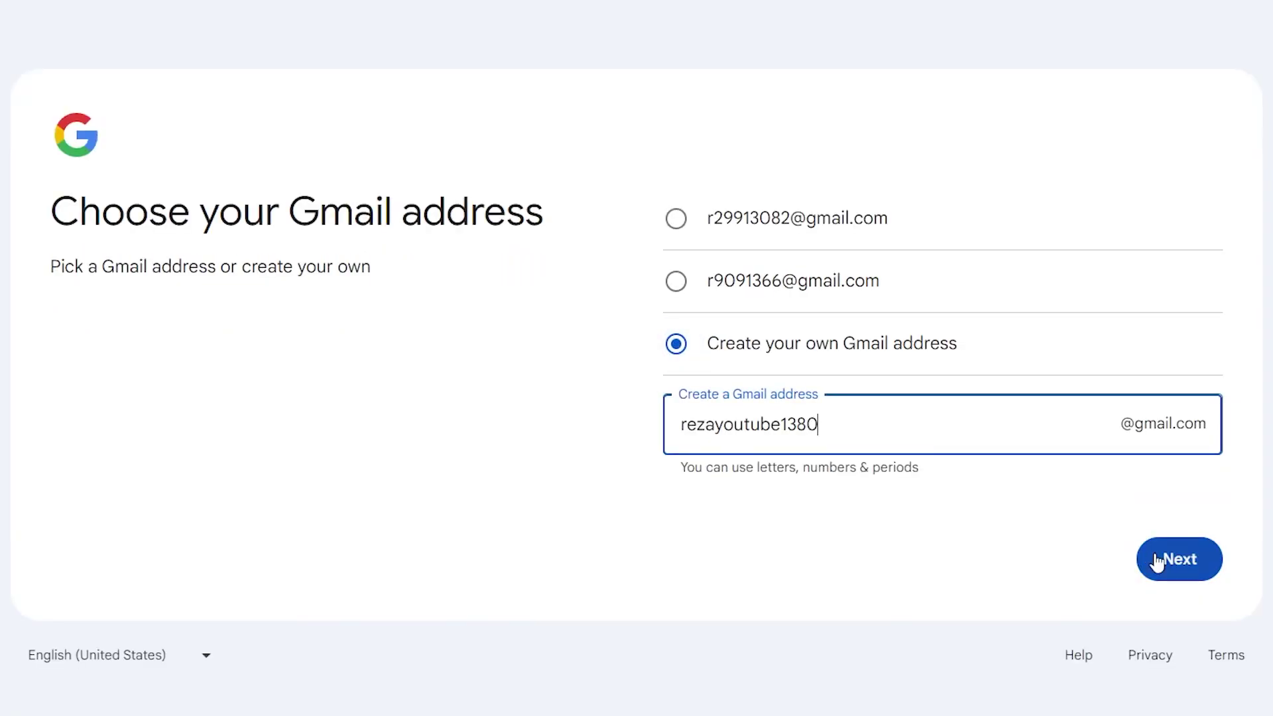
left_click(1155, 561)
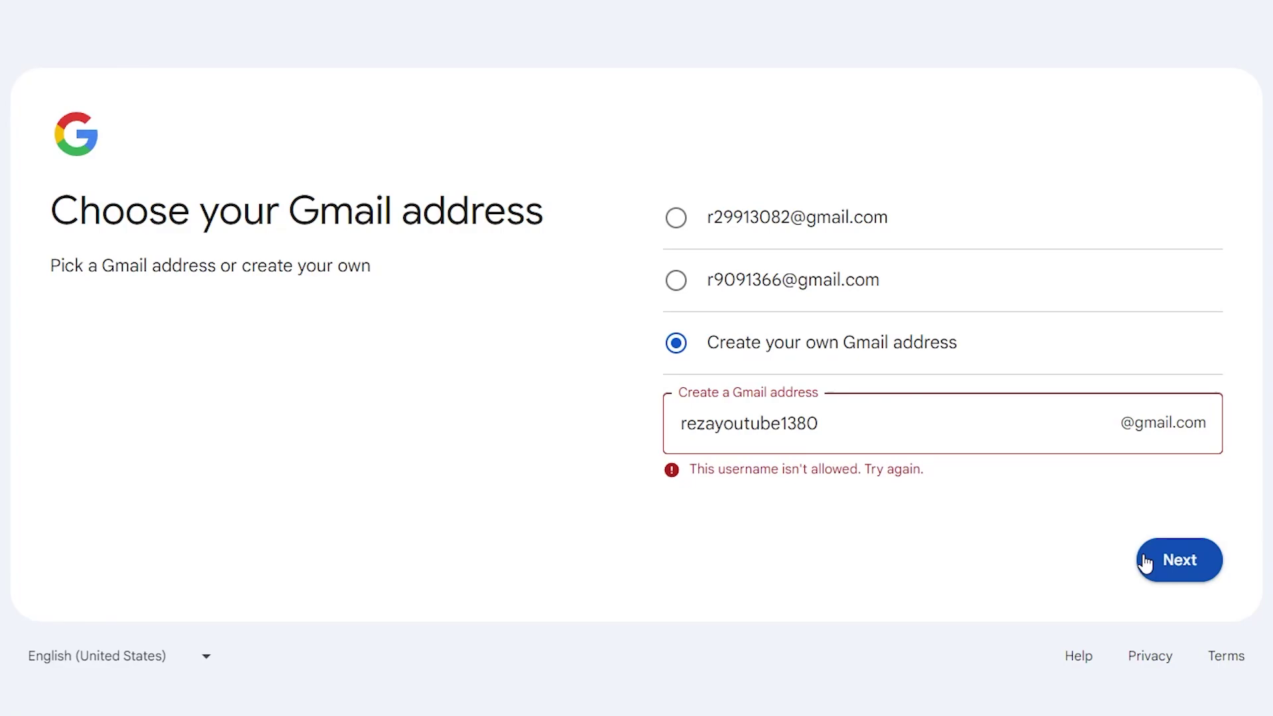
left_click(719, 423)
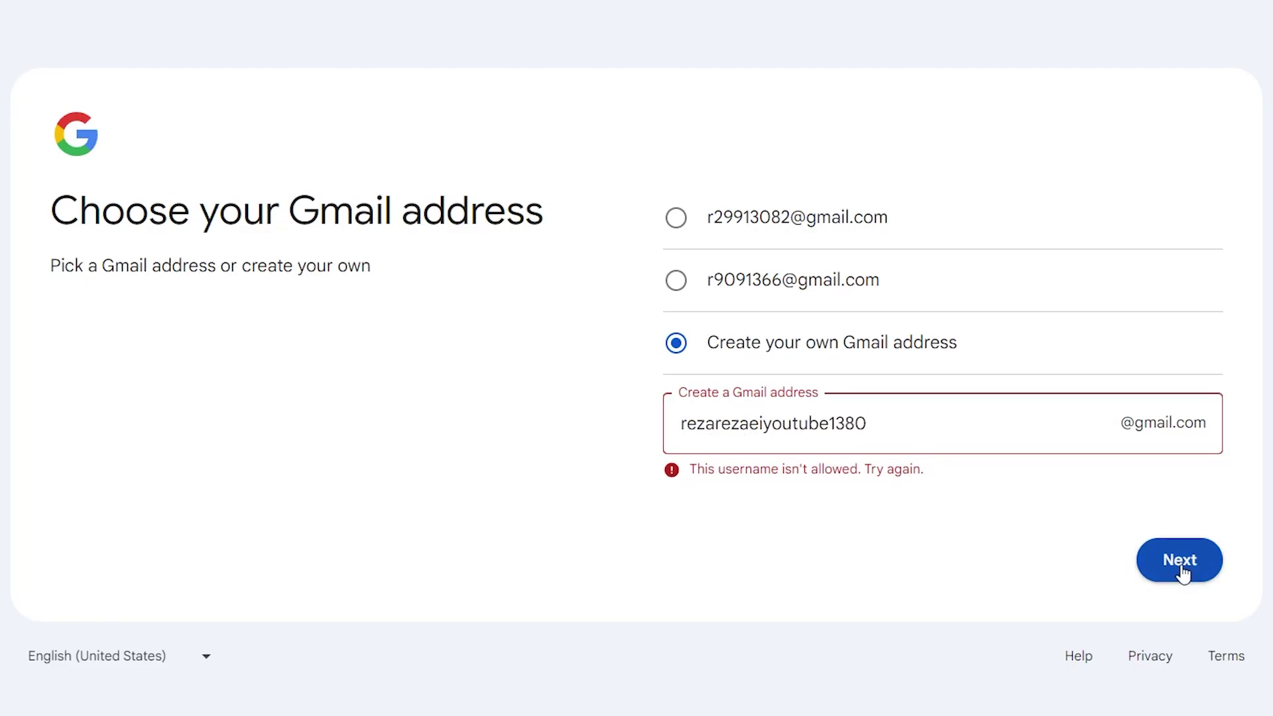
left_click(1180, 561)
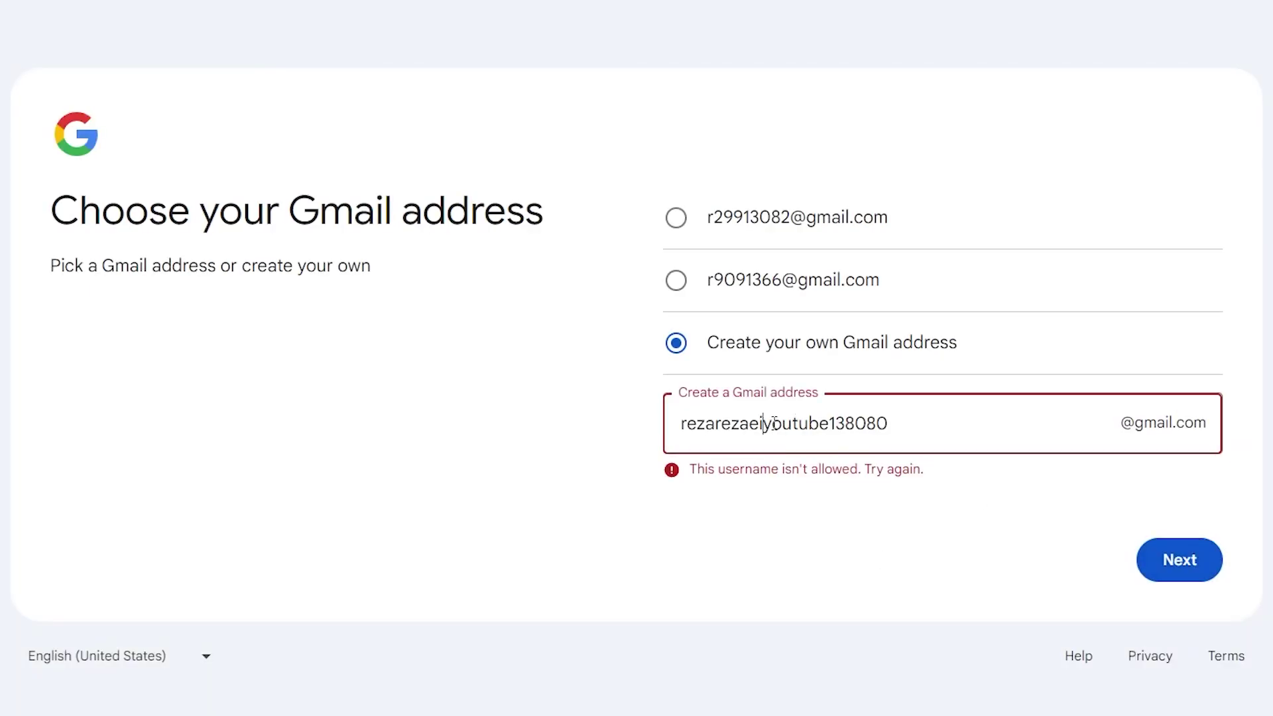
left_click(1187, 563)
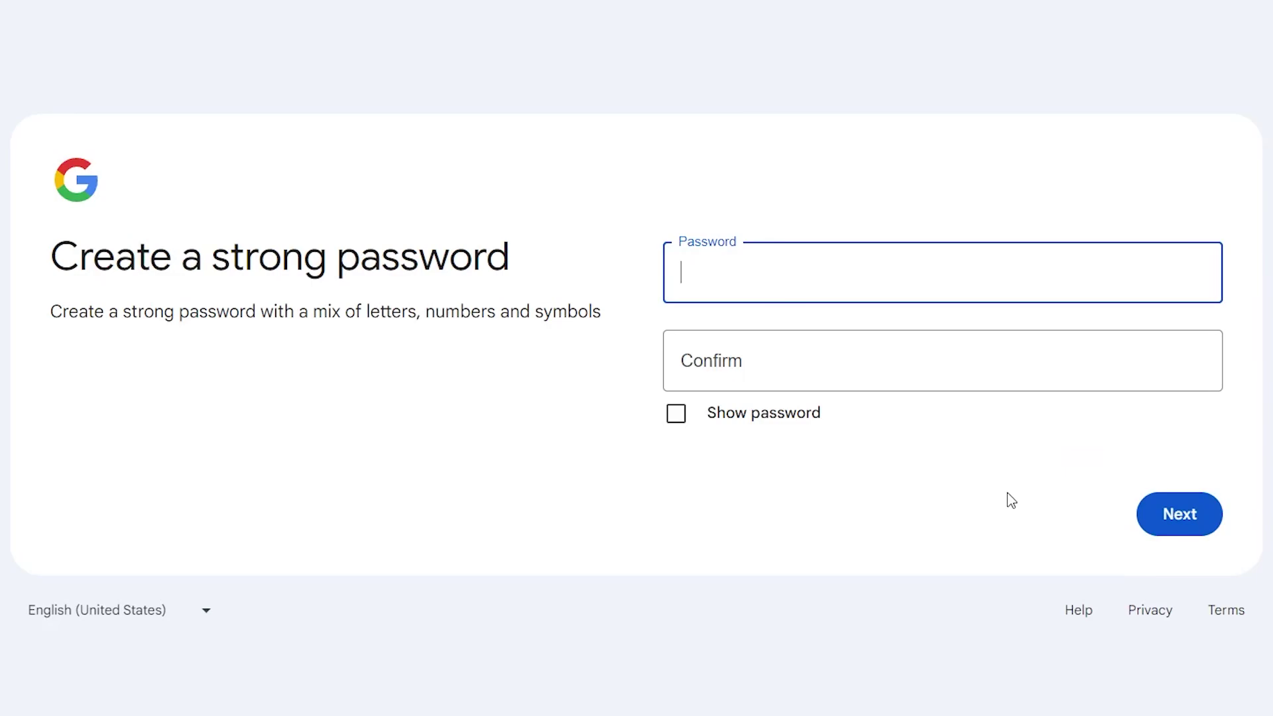
Enter the password with Show password on, fill in the confirmation, and submit.
left_click(676, 413)
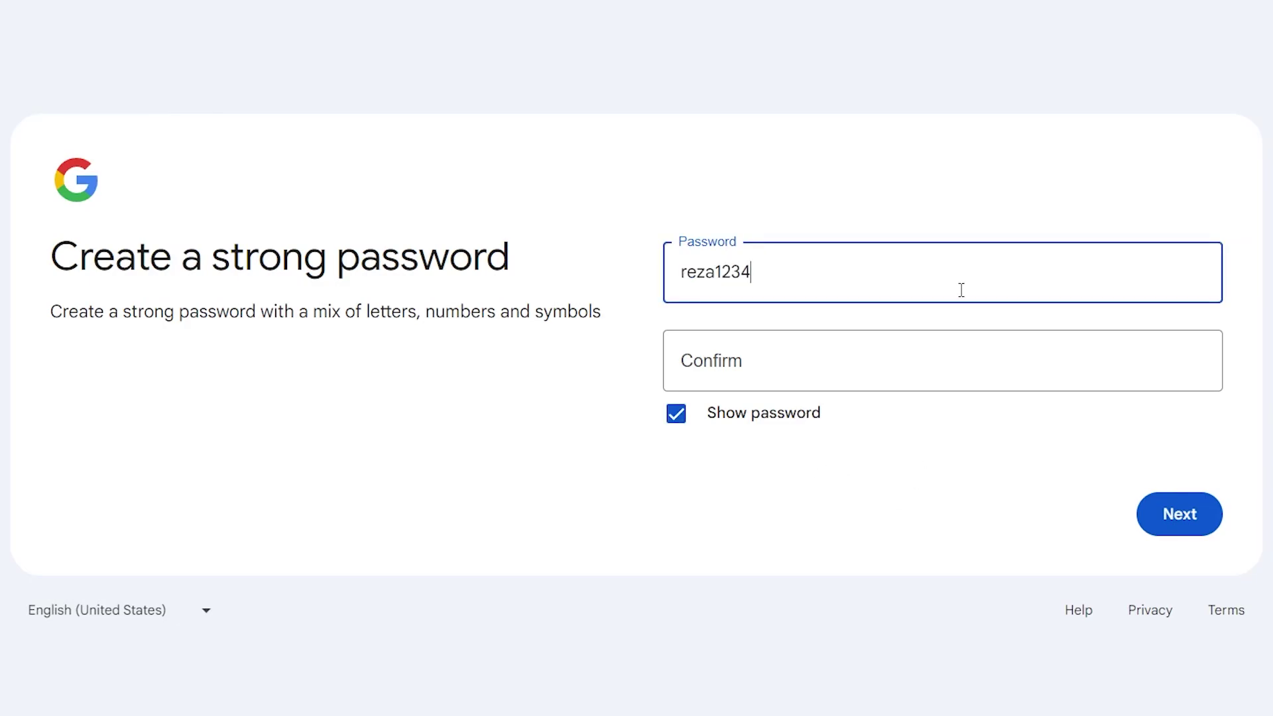
key("Tab")
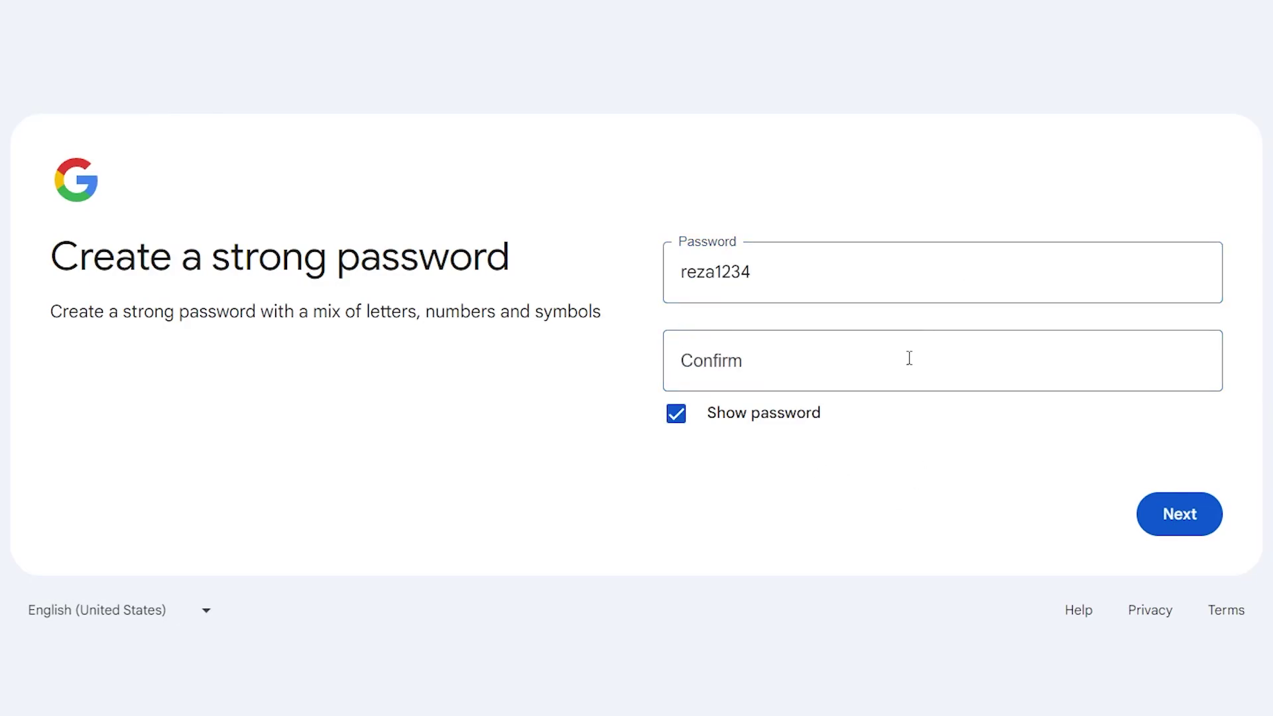
left_click(901, 366)
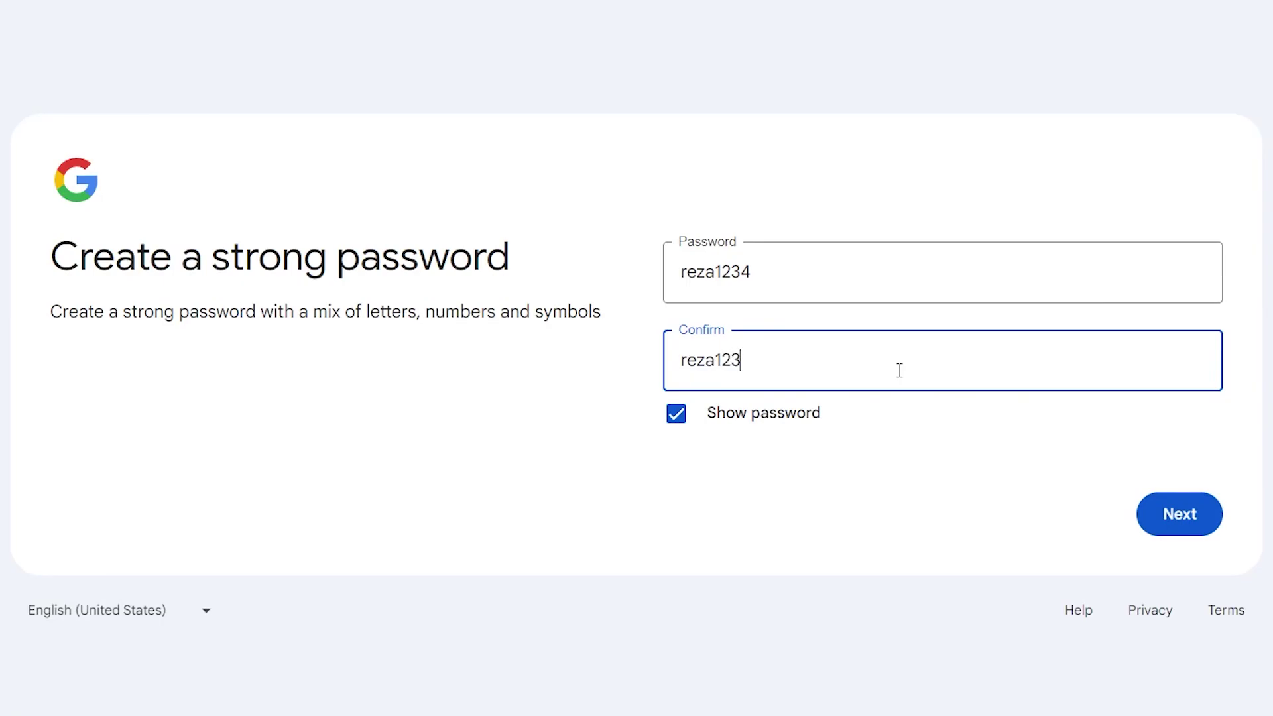
left_click(1186, 529)
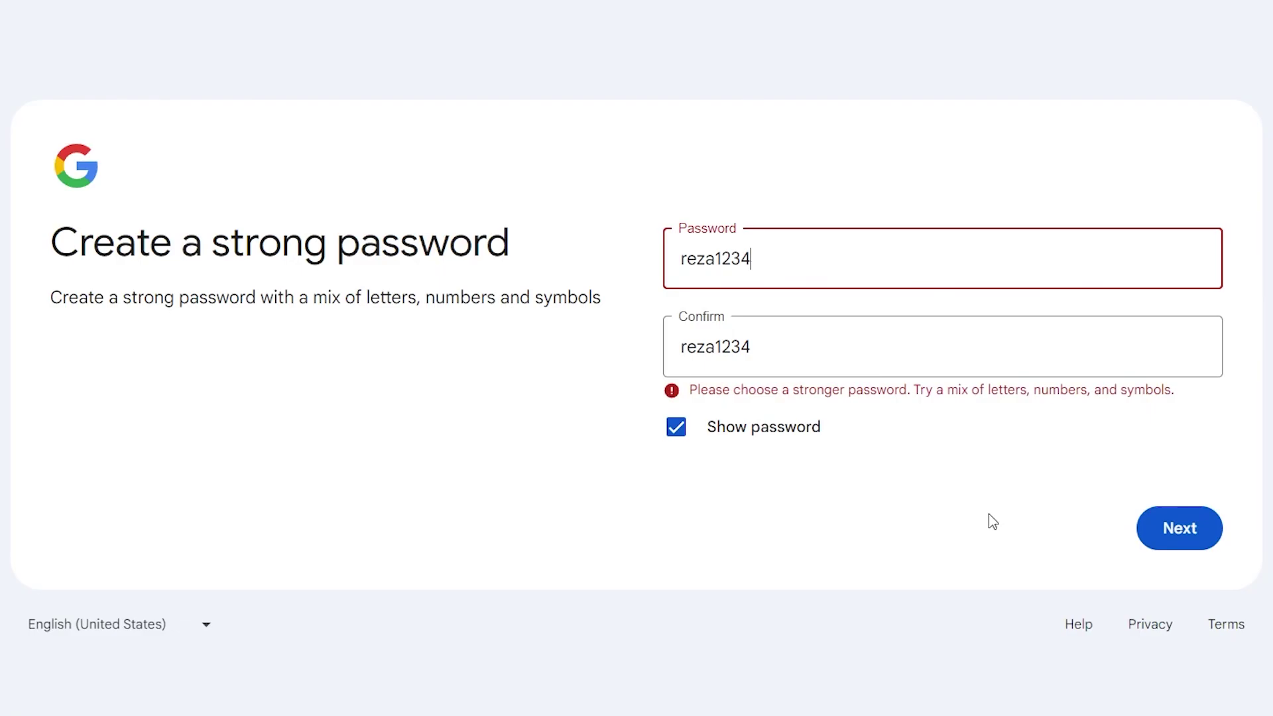
Add a * symbol to both password fields and resubmit the stronger password.
type("*")
left_click(961, 347)
type("*")
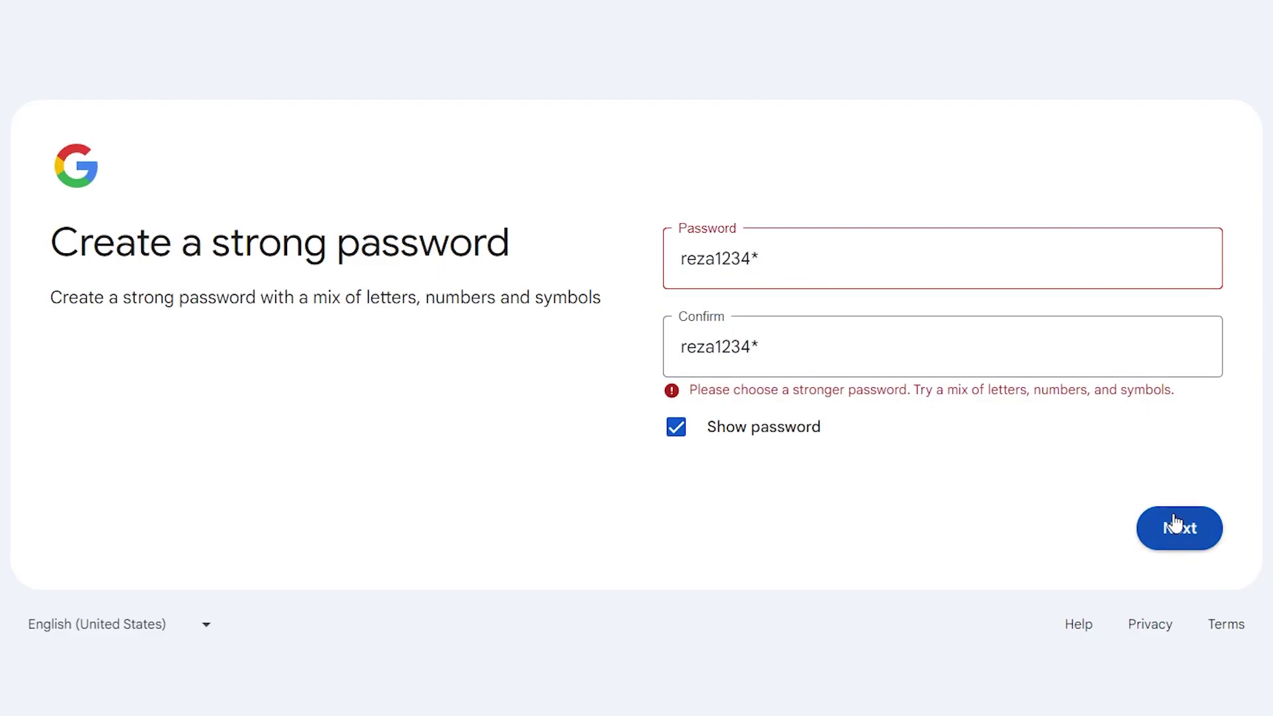
left_click(1175, 517)
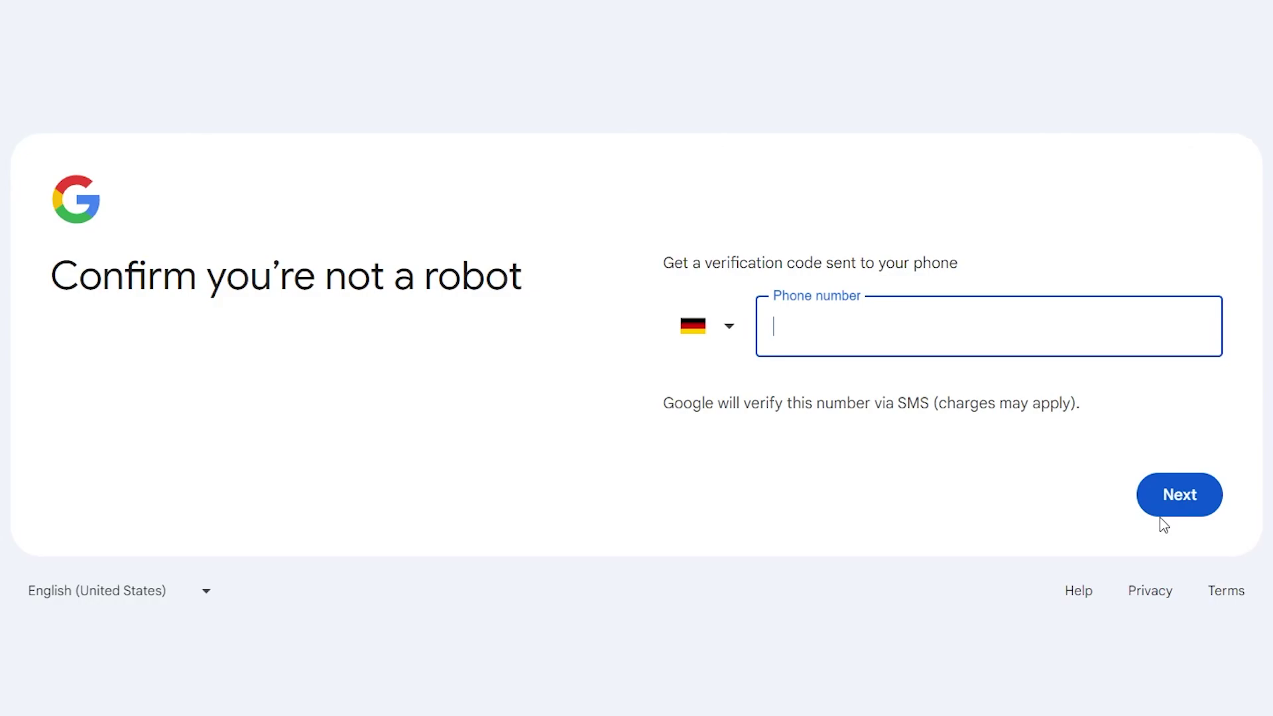
Choose the country calling code and submit the 6-digit SMS verification code.
left_click(728, 332)
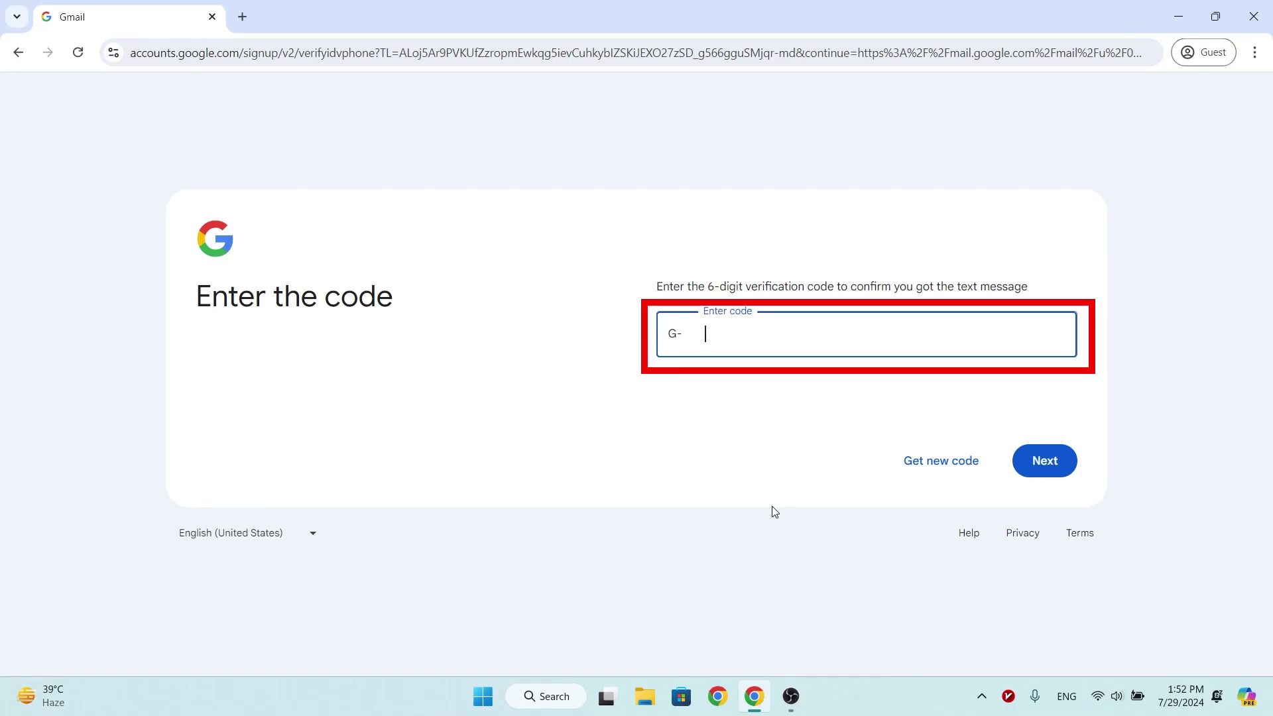
left_click(1049, 462)
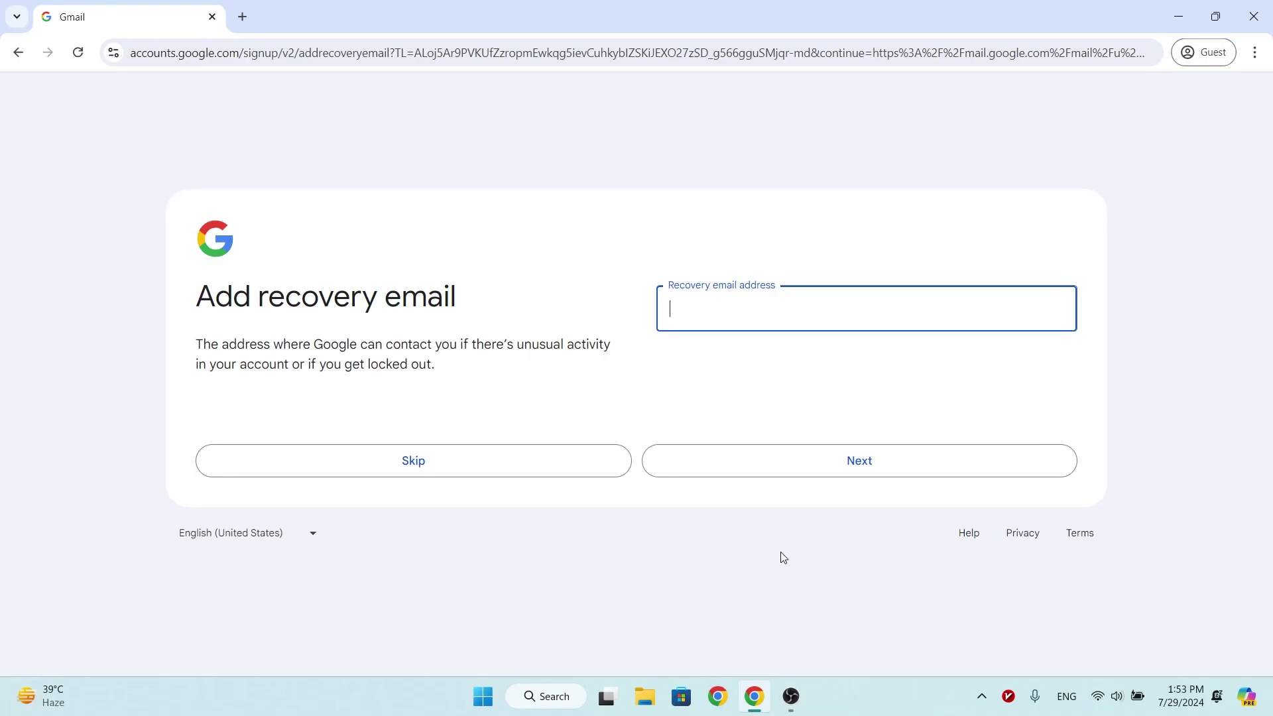
Skip the recovery email, accept the account review, and choose Express settings with Accept all.
left_click(313, 462)
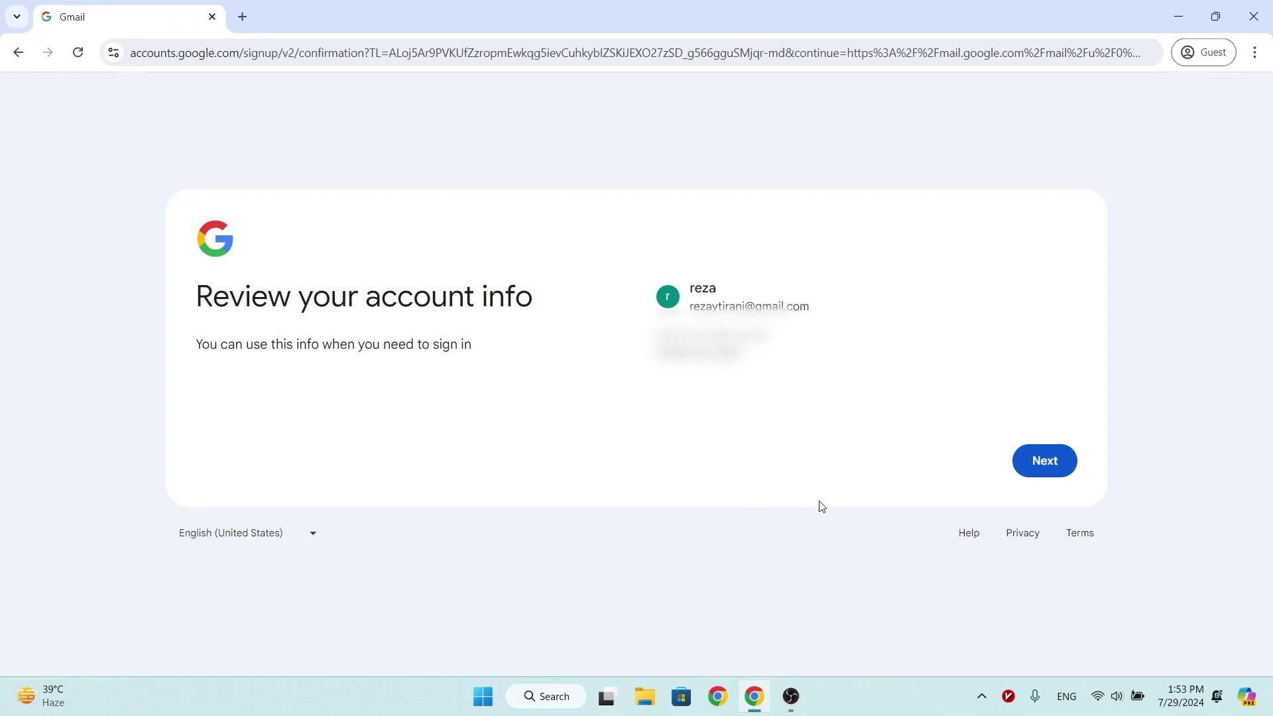
left_click(1055, 474)
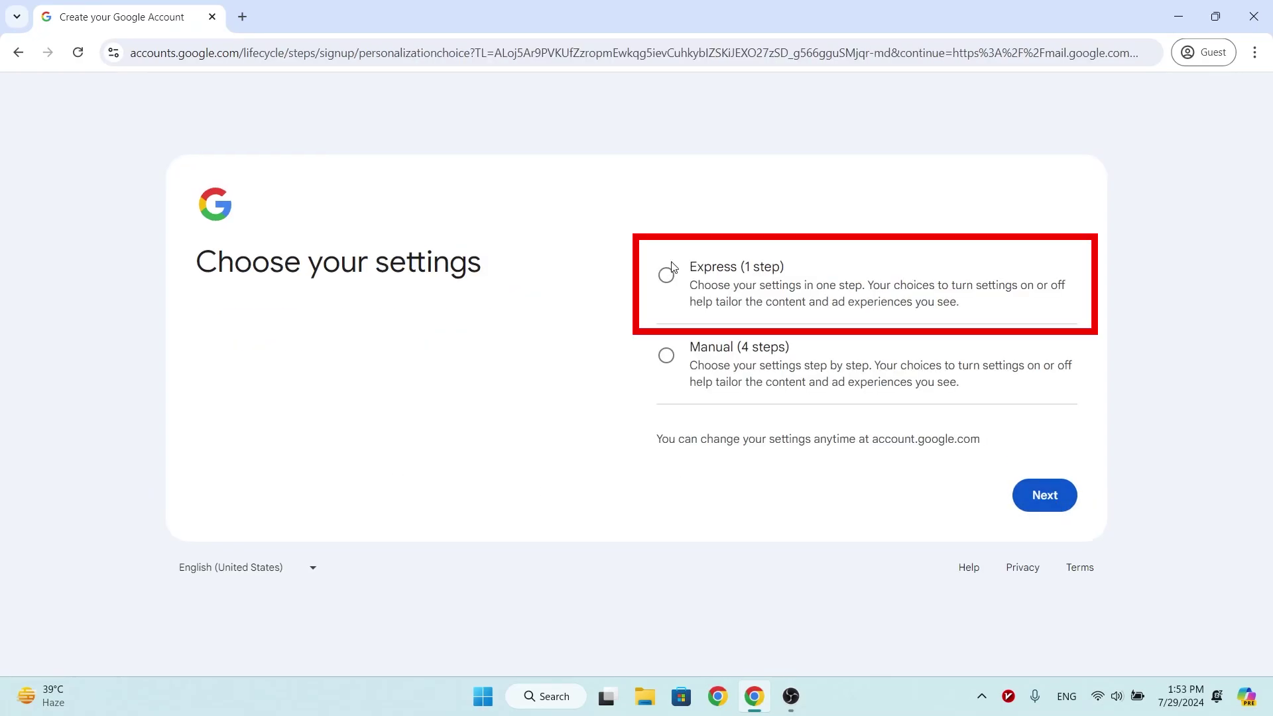
left_click(666, 274)
scroll(1192, 383, "down", 10)
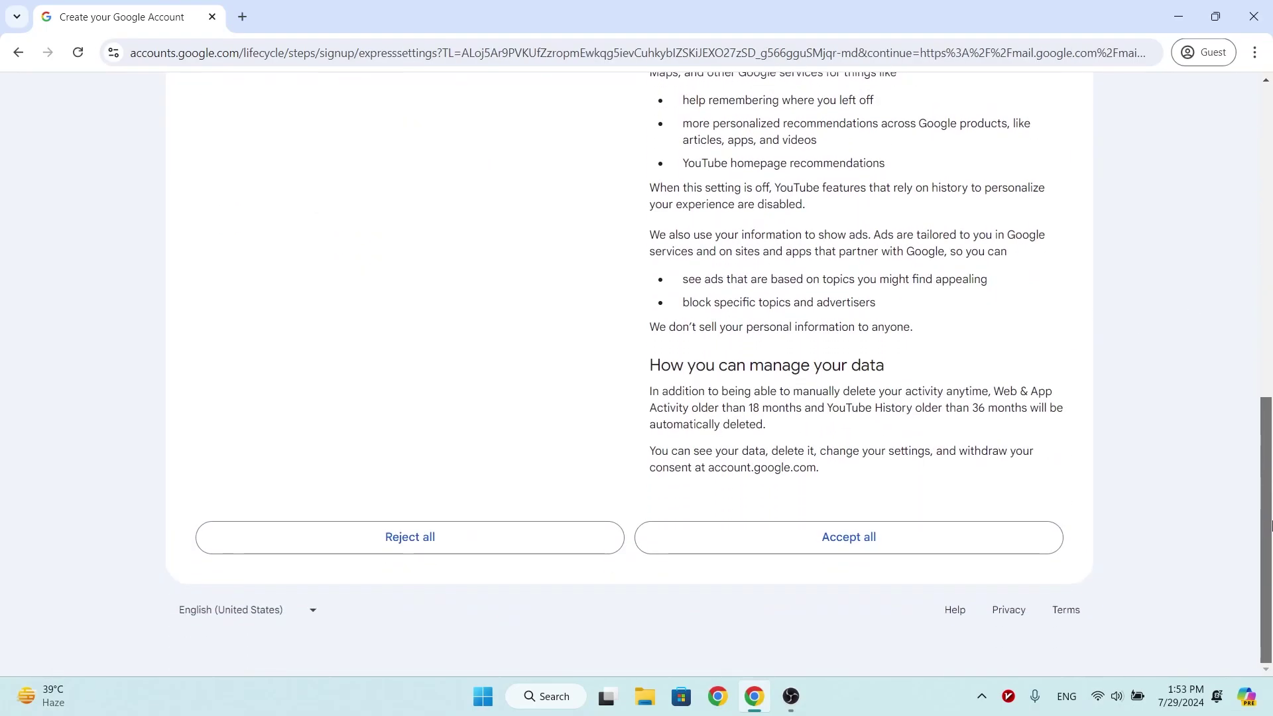
left_click(858, 536)
Confirm the chosen settings and agree to the Privacy and Terms.
scroll(1269, 219, "down", 10)
left_click(818, 535)
scroll(1266, 265, "down", 10)
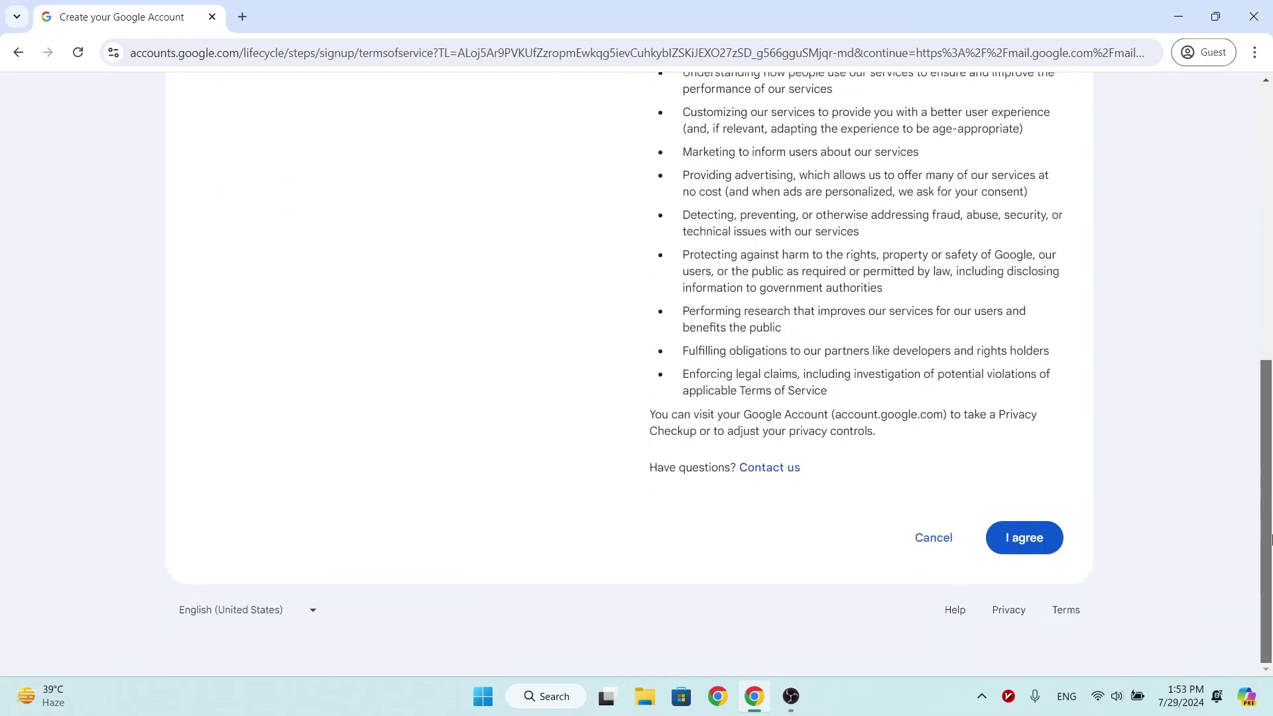
left_click(1009, 540)
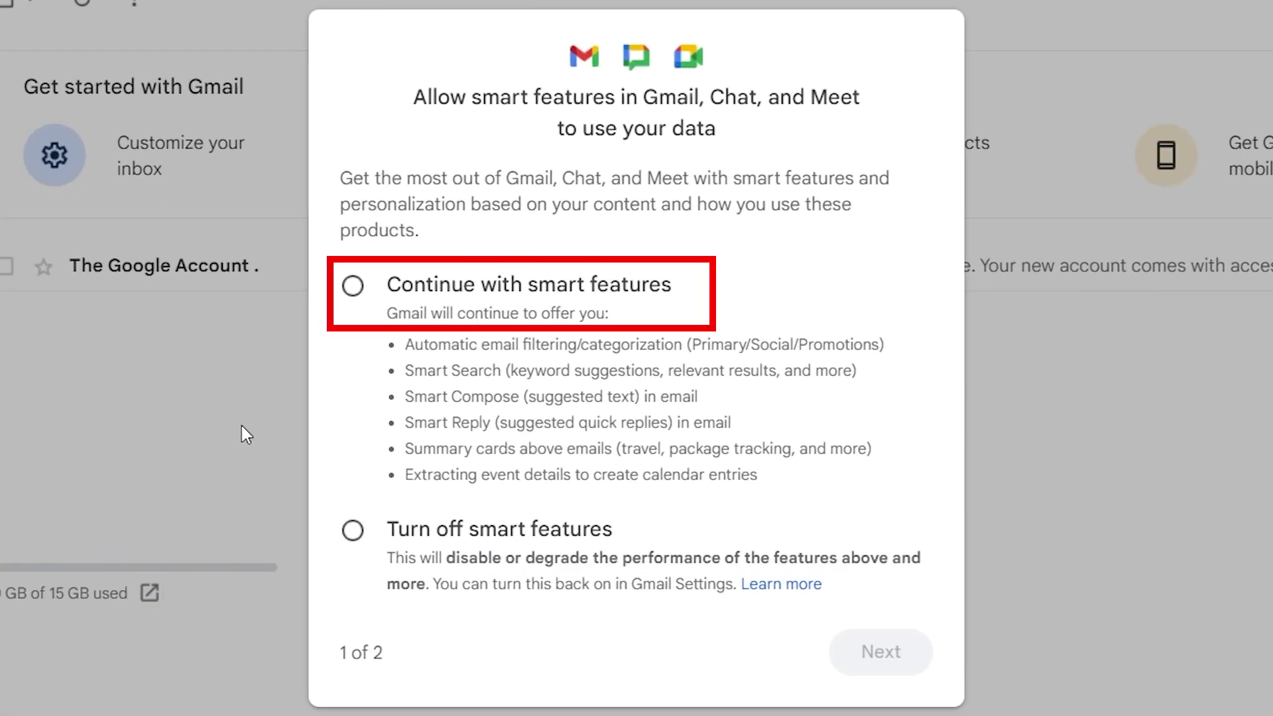
Keep smart features in Gmail, Chat and Meet and allow personalization of other Google products.
left_click(352, 286)
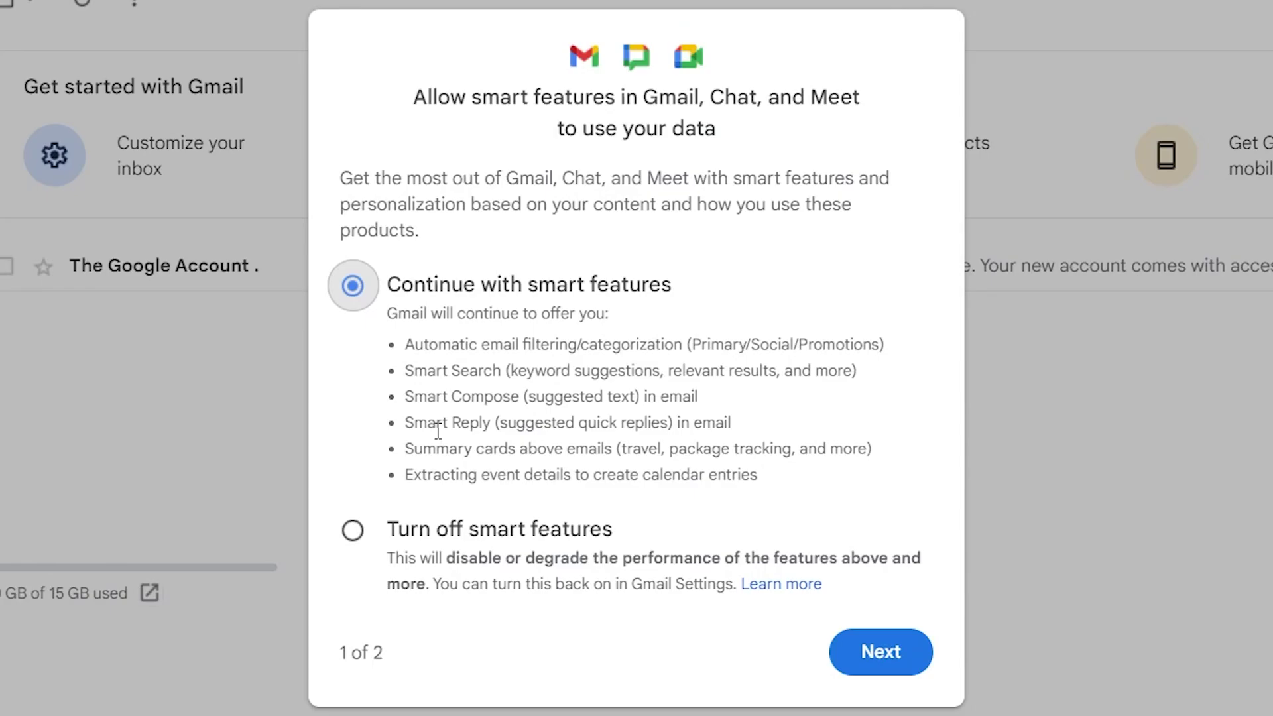
left_click(879, 660)
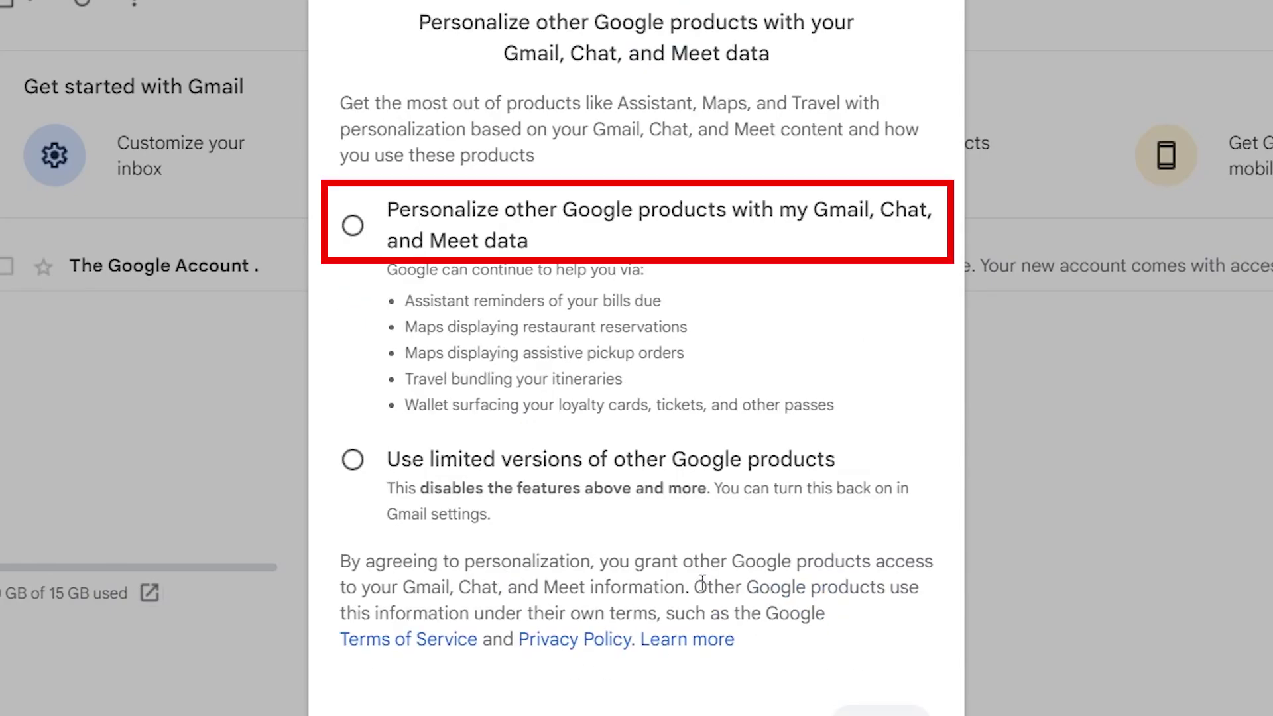
left_click(352, 223)
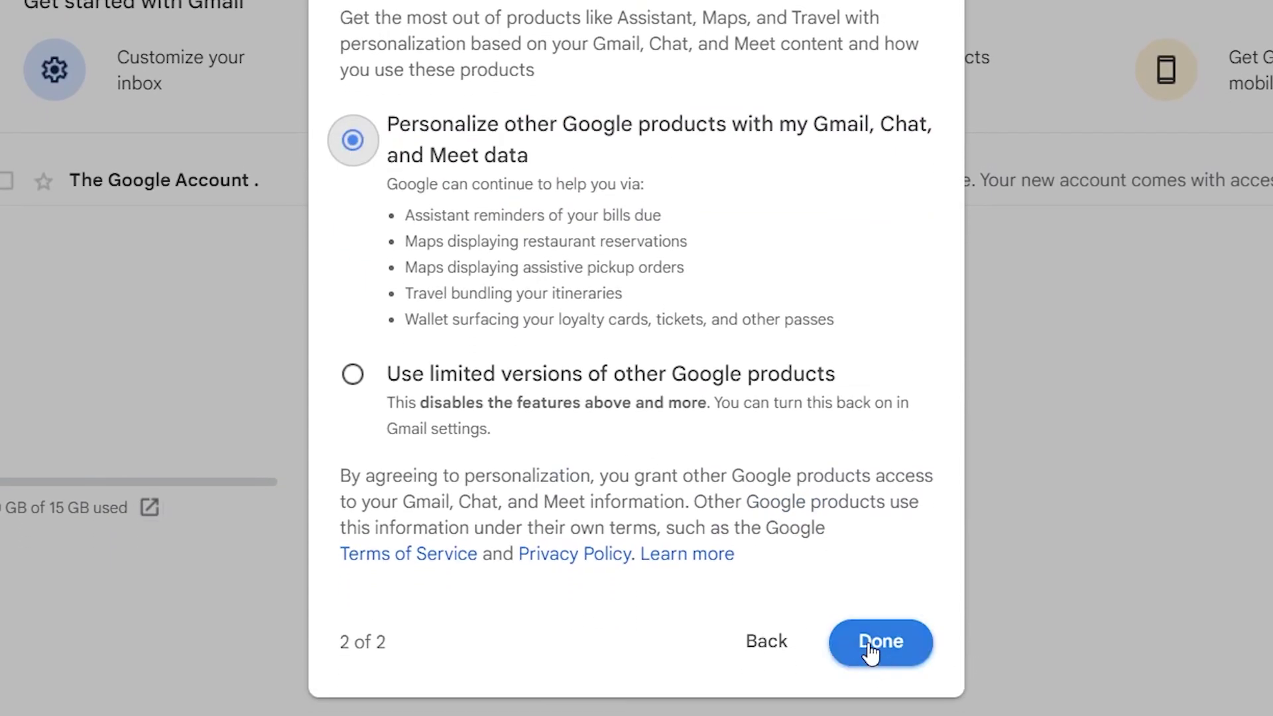
left_click(881, 713)
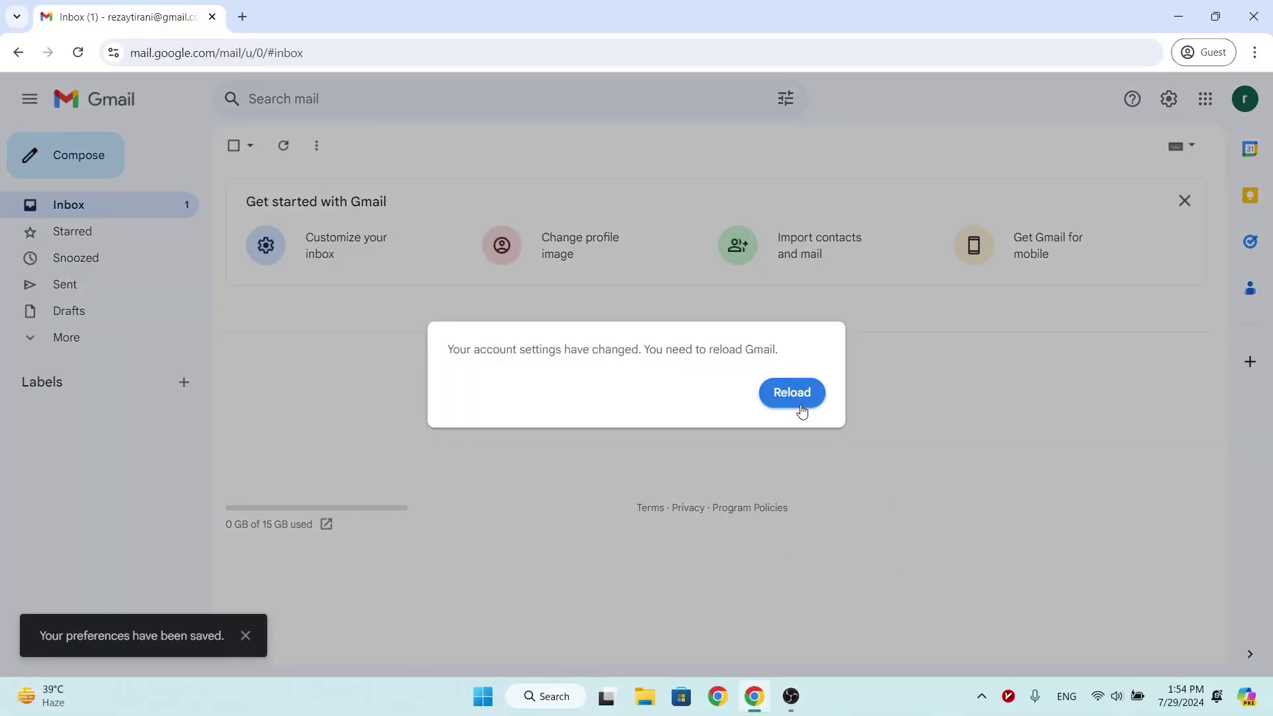